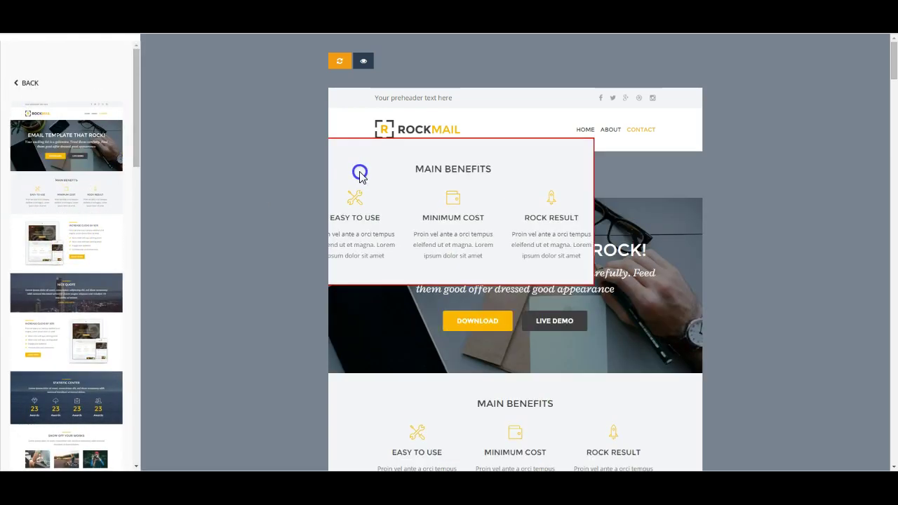
Close the module list and try reordering the preheader and logo header sections
{"action": "left_click", "coordinate": [29, 84]}
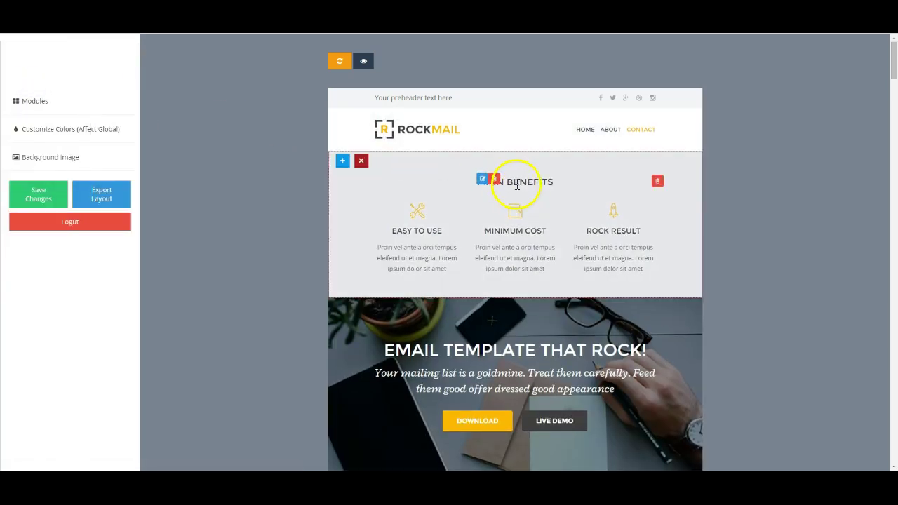
{"action": "left_click_drag", "start_coordinate": [357, 110], "coordinate": [694, 101]}
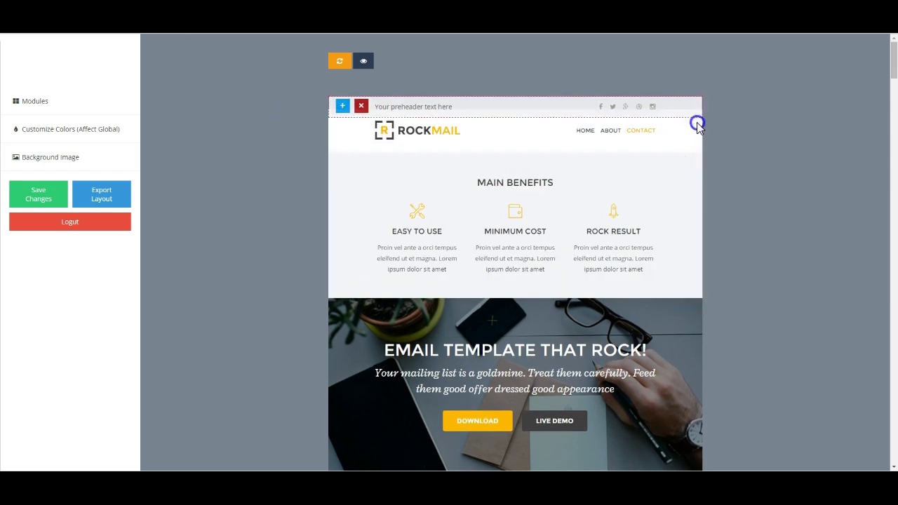
{"action": "left_click_drag", "start_coordinate": [696, 144], "coordinate": [695, 104]}
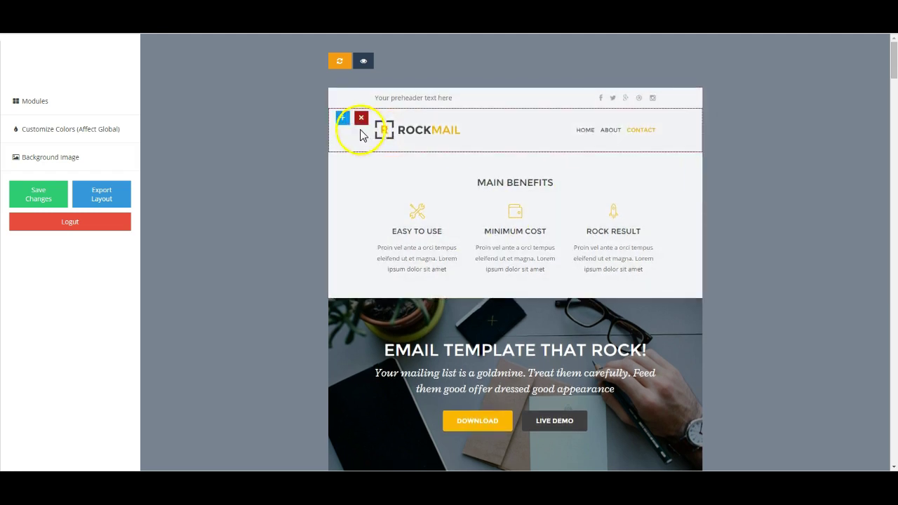
Duplicate the logo header section and delete the copy
{"action": "left_click", "coordinate": [343, 120]}
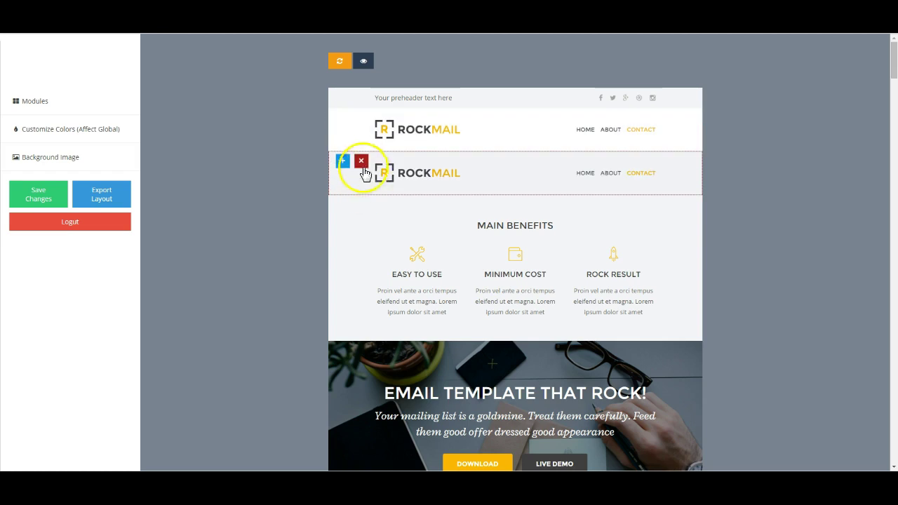
{"action": "left_click", "coordinate": [362, 119]}
Move the upper Main Benefits section below the hero banner and set its background color to dark slate
{"action": "scroll", "coordinate": [188, 133], "scroll_direction": "down", "scroll_amount": 2}
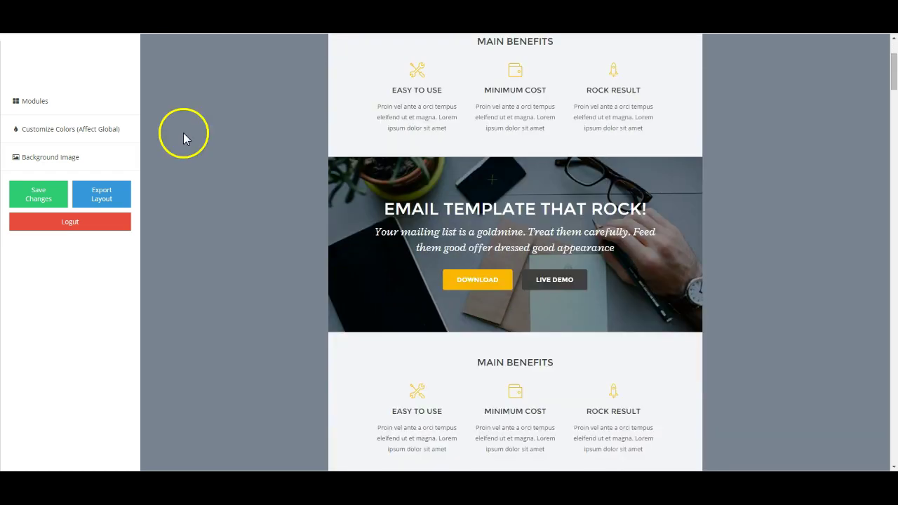
{"action": "scroll", "coordinate": [681, 280], "scroll_direction": "down", "scroll_amount": 2}
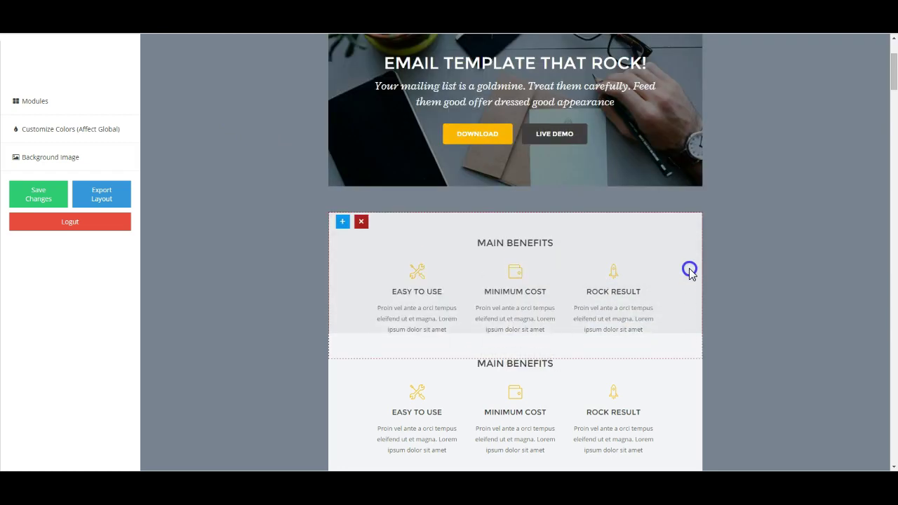
{"action": "left_click", "coordinate": [692, 215]}
{"action": "left_click", "coordinate": [12, 124]}
{"action": "left_click", "coordinate": [62, 206]}
{"action": "key", "text": "ctrl+v"}
{"action": "left_click", "coordinate": [81, 220]}
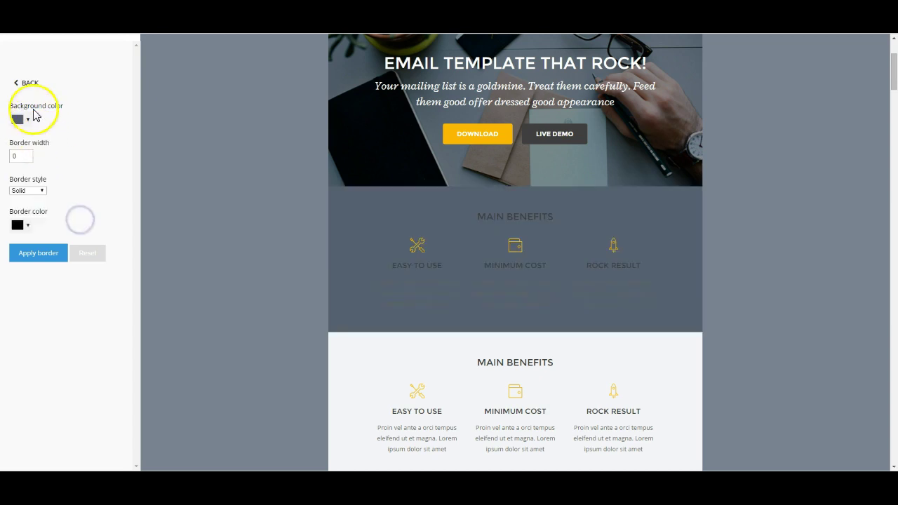
{"action": "left_click", "coordinate": [18, 80]}
Set the background color of the second Main Benefits section to teal #4ecdc4
{"action": "mouse_move", "coordinate": [554, 349]}
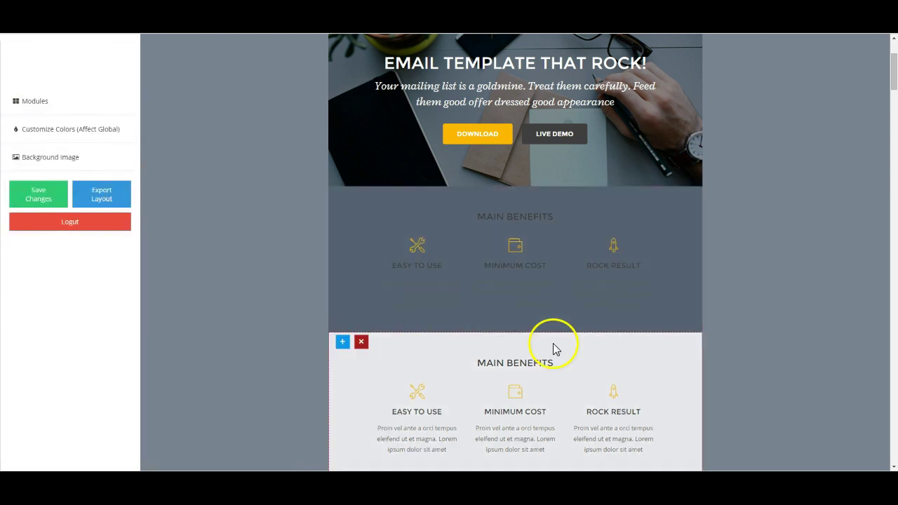
{"action": "left_click", "coordinate": [677, 365]}
{"action": "left_click", "coordinate": [30, 123]}
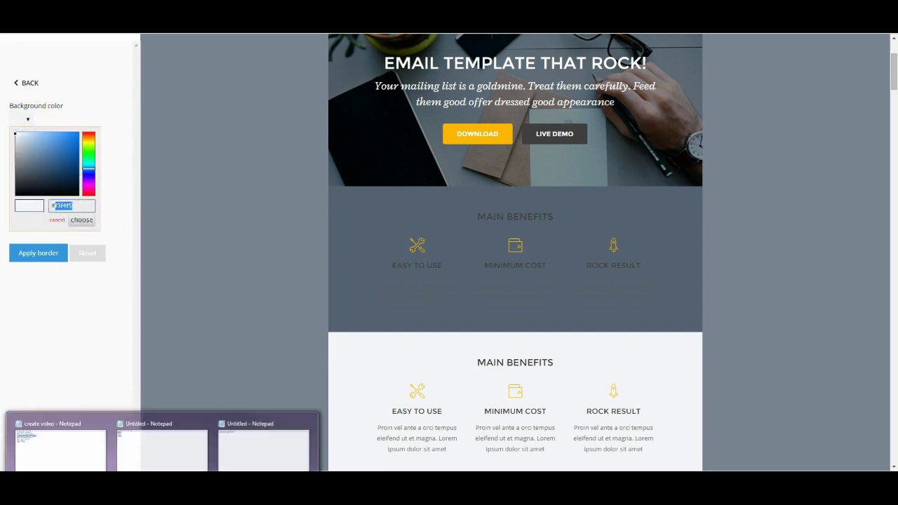
{"action": "left_click", "coordinate": [65, 205]}
{"action": "type", "text": "4ecdc4"}
{"action": "left_click", "coordinate": [78, 221]}
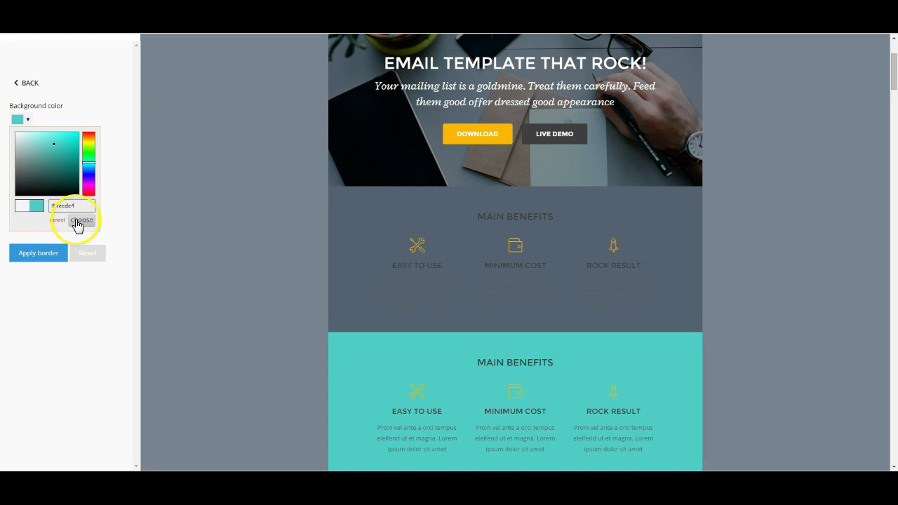
{"action": "left_click", "coordinate": [26, 82]}
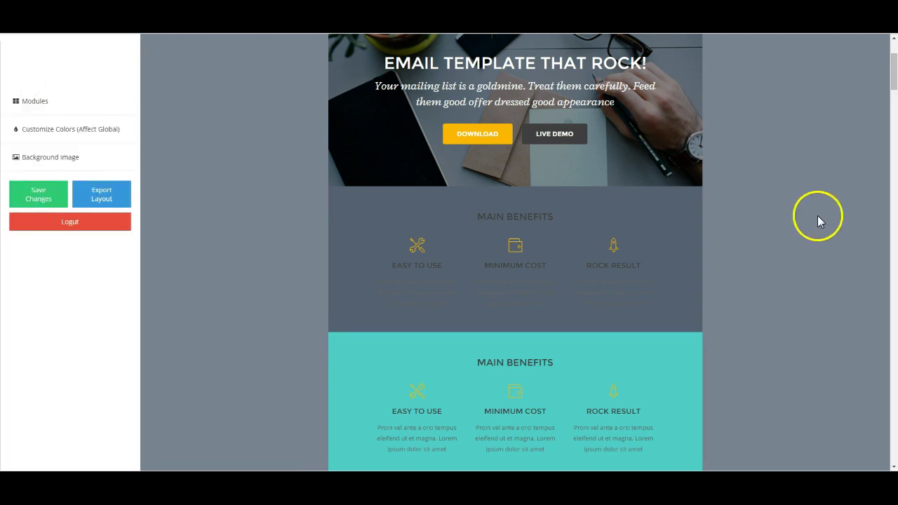
Set the background of the empty spacer strip below the teal section to lime green
{"action": "scroll", "coordinate": [779, 237], "scroll_direction": "down", "scroll_amount": 3}
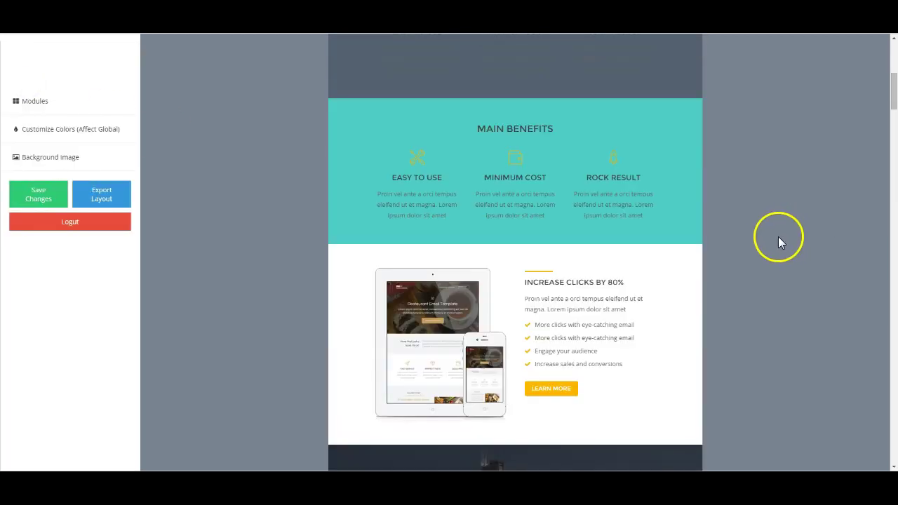
{"action": "left_click", "coordinate": [694, 261]}
{"action": "left_click", "coordinate": [14, 120]}
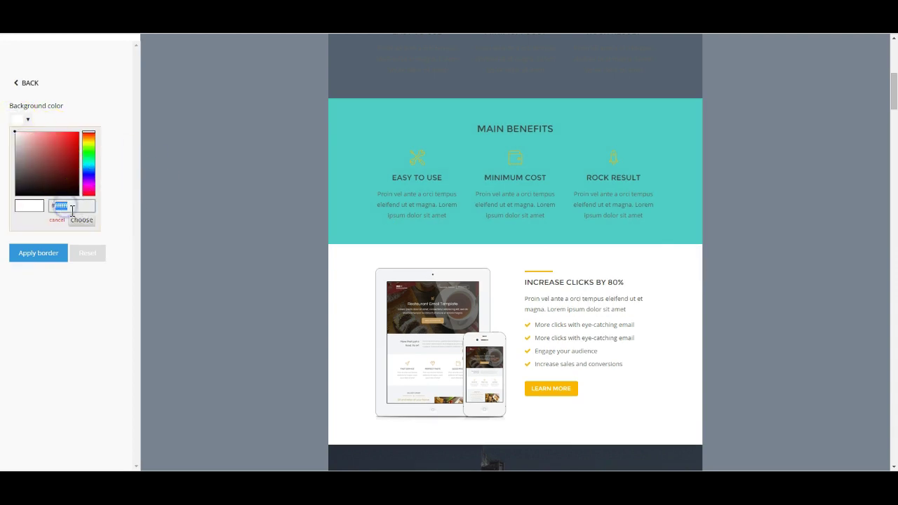
{"action": "type", "text": "c7f464"}
{"action": "left_click", "coordinate": [79, 220]}
{"action": "left_click", "coordinate": [30, 82]}
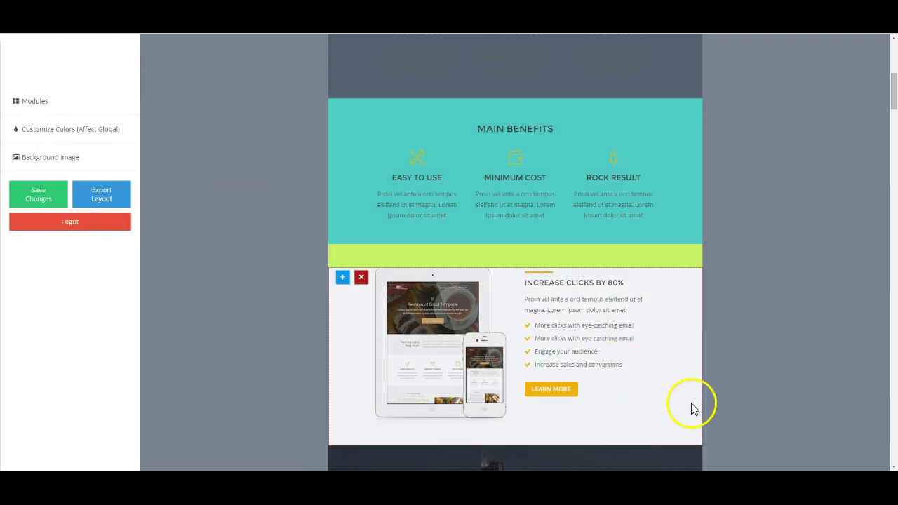
Set the background of the Increase Clicks by 80% section to the same lime green
{"action": "left_click", "coordinate": [688, 405]}
{"action": "left_click", "coordinate": [16, 119]}
{"action": "left_click", "coordinate": [74, 204]}
{"action": "key", "text": "ctrl+v"}
{"action": "left_click", "coordinate": [82, 220]}
{"action": "left_click", "coordinate": [28, 83]}
Change the Rock Result paragraph and heading in the dark slate section to white text
{"action": "scroll", "coordinate": [221, 201], "scroll_direction": "up", "scroll_amount": 4}
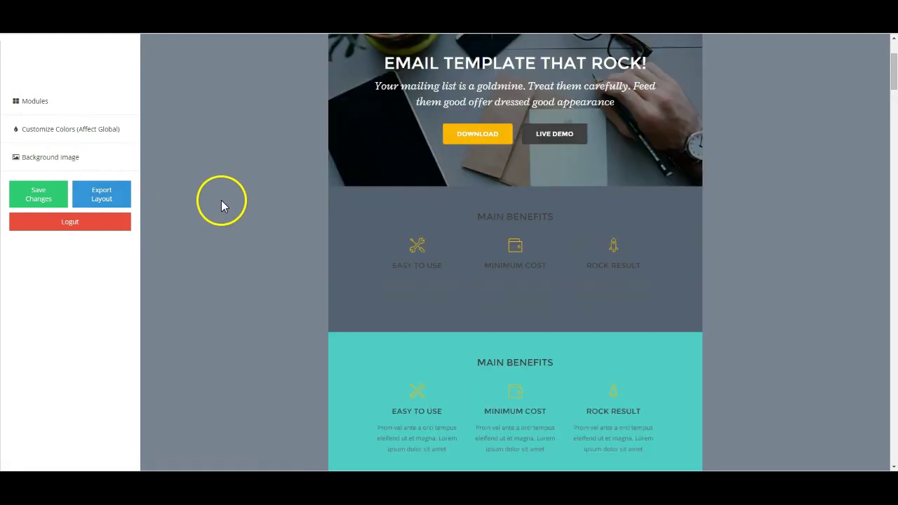
{"action": "scroll", "coordinate": [725, 297], "scroll_direction": "down", "scroll_amount": 4}
{"action": "scroll", "coordinate": [619, 203], "scroll_direction": "up", "scroll_amount": 2}
{"action": "left_click", "coordinate": [580, 187]}
{"action": "left_click", "coordinate": [349, 236]}
{"action": "key", "text": "ctrl+a"}
{"action": "left_click", "coordinate": [366, 221]}
{"action": "left_click", "coordinate": [417, 272]}
{"action": "left_click", "coordinate": [439, 313]}
{"action": "left_click", "coordinate": [591, 171]}
{"action": "left_click", "coordinate": [386, 257]}
{"action": "key", "text": "ctrl+a"}
{"action": "left_click", "coordinate": [456, 227]}
{"action": "left_click", "coordinate": [509, 277]}
{"action": "left_click", "coordinate": [447, 338]}
Change the Minimum Cost heading and paragraph in the dark slate section to white text
{"action": "left_click", "coordinate": [488, 173]}
{"action": "left_click", "coordinate": [452, 266]}
{"action": "key", "text": "ctrl+a"}
{"action": "left_click", "coordinate": [446, 226]}
{"action": "left_click", "coordinate": [443, 339]}
{"action": "left_click", "coordinate": [481, 187]}
{"action": "left_click", "coordinate": [460, 235]}
{"action": "key", "text": "ctrl+a"}
{"action": "left_click", "coordinate": [359, 221]}
{"action": "left_click", "coordinate": [433, 316]}
Recolor the Easy to Use heading and paragraph and the Main Benefits title white in the dark slate section
{"action": "left_click", "coordinate": [395, 172]}
{"action": "key", "text": "ctrl+a"}
{"action": "left_click", "coordinate": [453, 226]}
{"action": "left_click", "coordinate": [439, 343]}
{"action": "left_click", "coordinate": [385, 188]}
{"action": "left_click", "coordinate": [405, 235]}
{"action": "key", "text": "ctrl+a"}
{"action": "left_click", "coordinate": [358, 221]}
{"action": "left_click", "coordinate": [442, 317]}
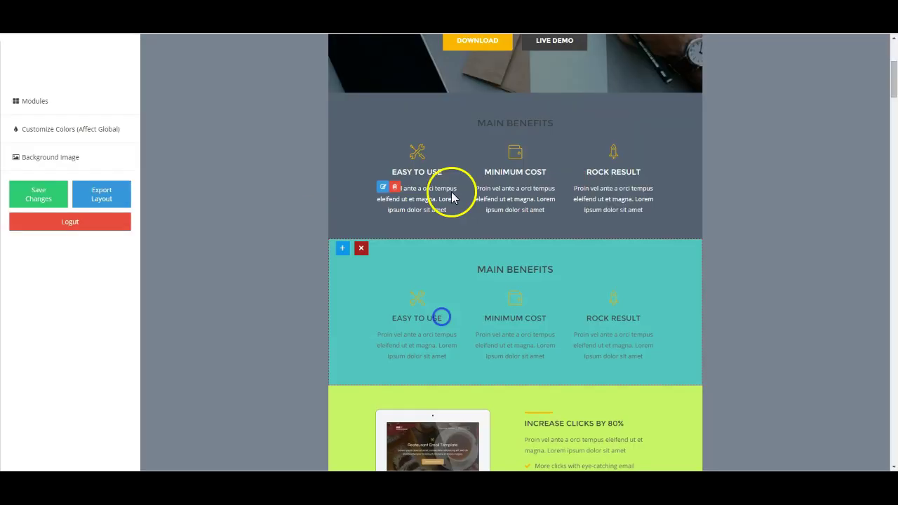
{"action": "left_click", "coordinate": [482, 123]}
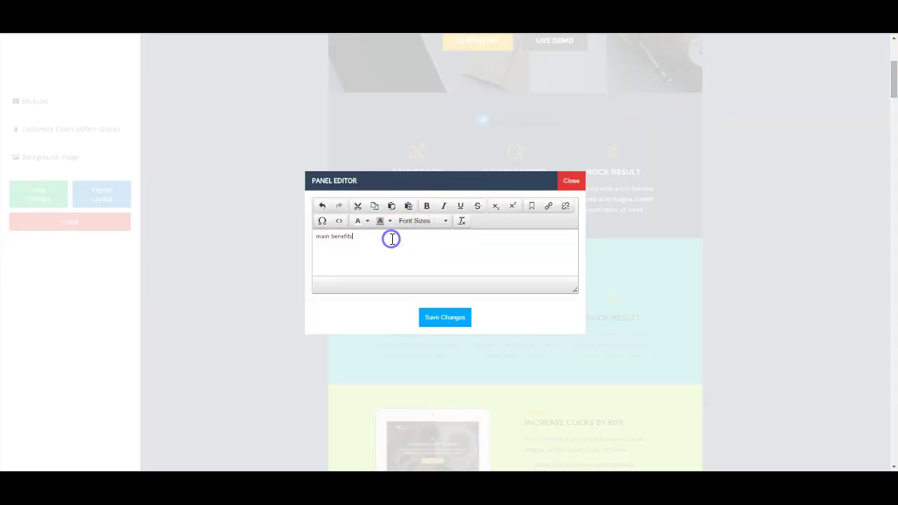
{"action": "left_click", "coordinate": [430, 328]}
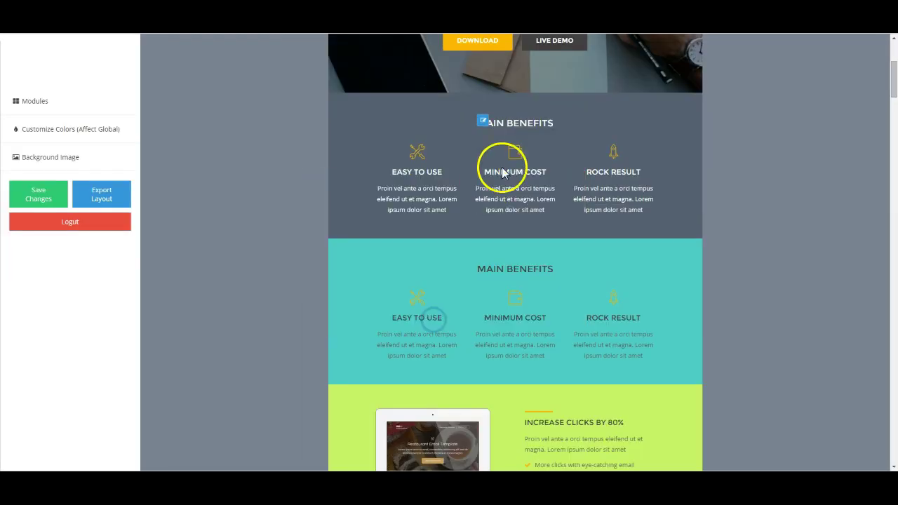
Replace the hero banner's background image with the laptop photo by editing its image URL
{"action": "scroll", "coordinate": [807, 168], "scroll_direction": "up", "scroll_amount": 4}
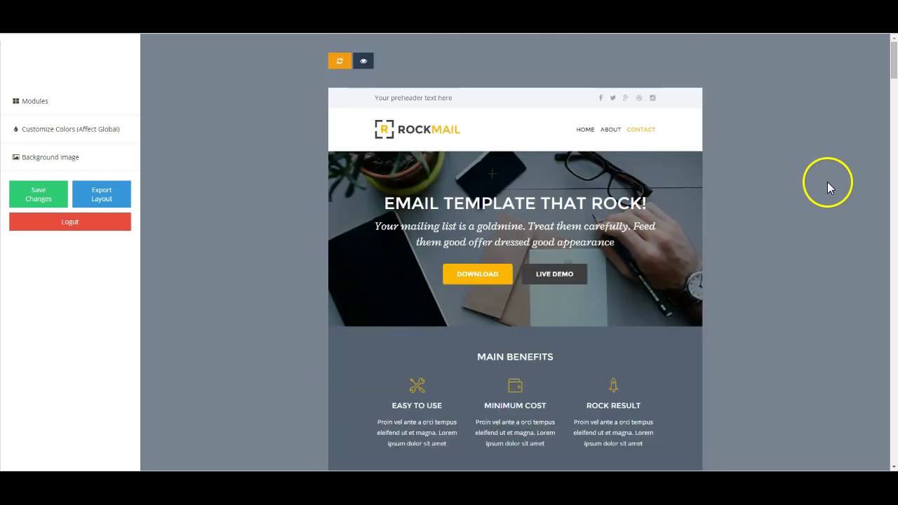
{"action": "left_click", "coordinate": [675, 173]}
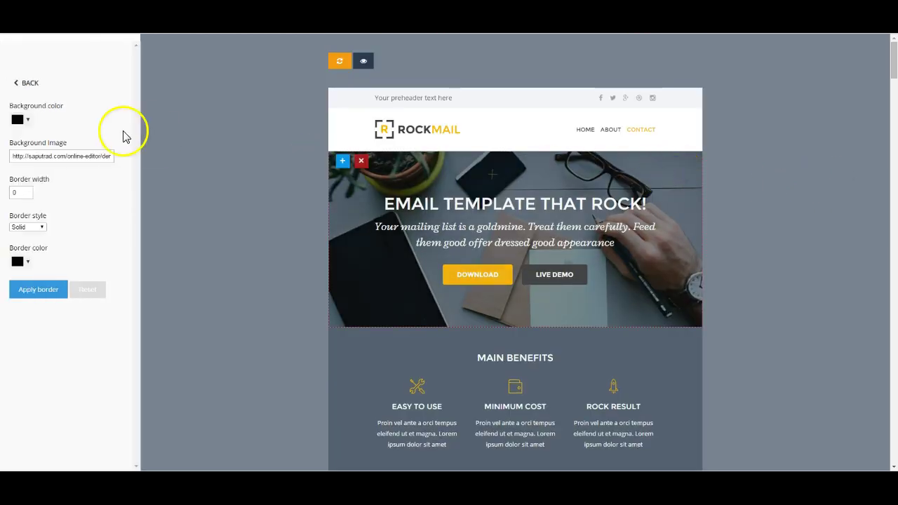
{"action": "left_click", "coordinate": [94, 155]}
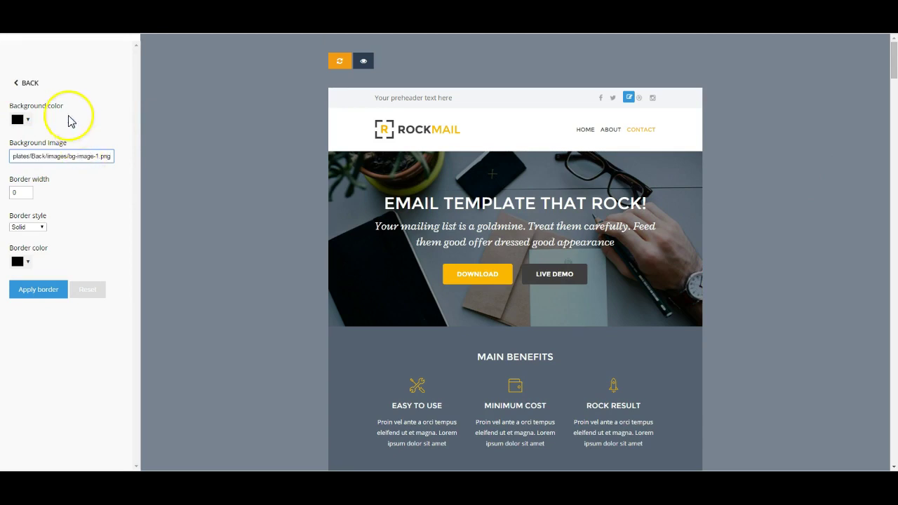
{"action": "left_click", "coordinate": [26, 82]}
Set the hero banner's background color to brown
{"action": "left_click", "coordinate": [695, 206]}
{"action": "left_click", "coordinate": [18, 119]}
{"action": "left_click_drag", "start_coordinate": [40, 146], "coordinate": [88, 140]}
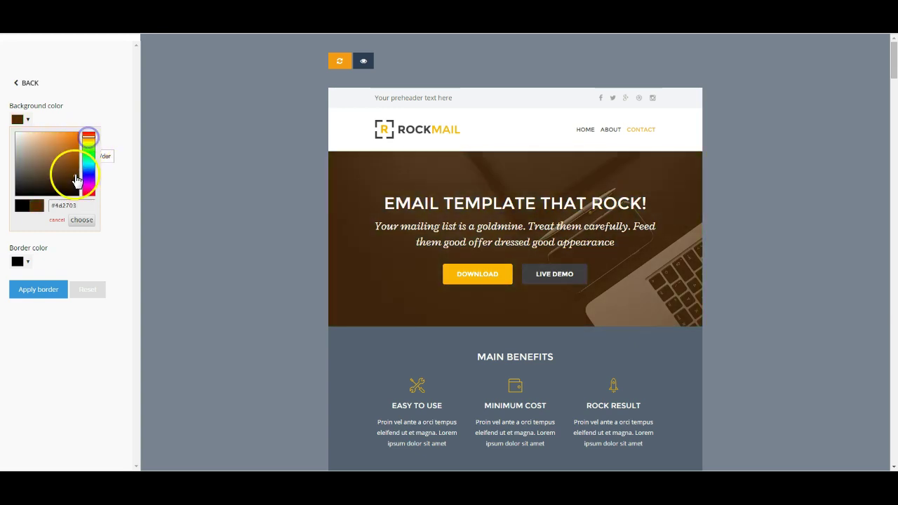
{"action": "left_click", "coordinate": [78, 166]}
{"action": "left_click", "coordinate": [81, 219]}
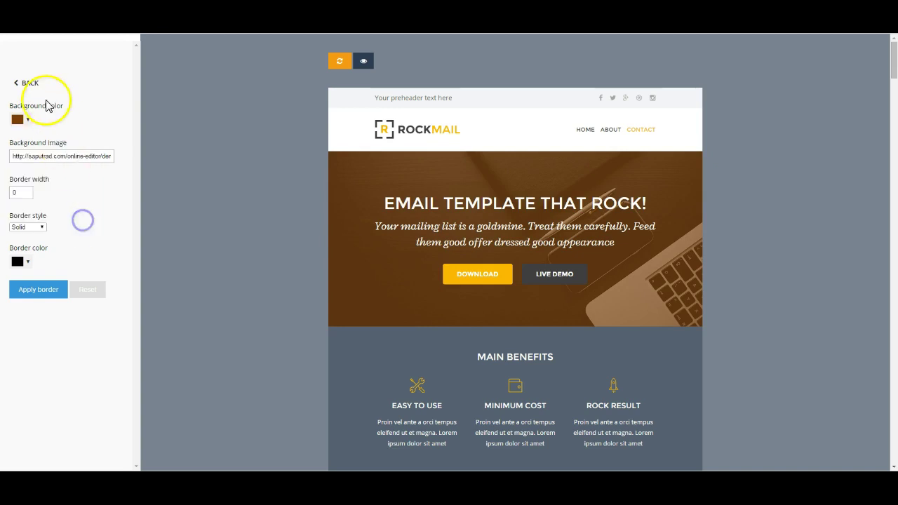
{"action": "left_click", "coordinate": [32, 83]}
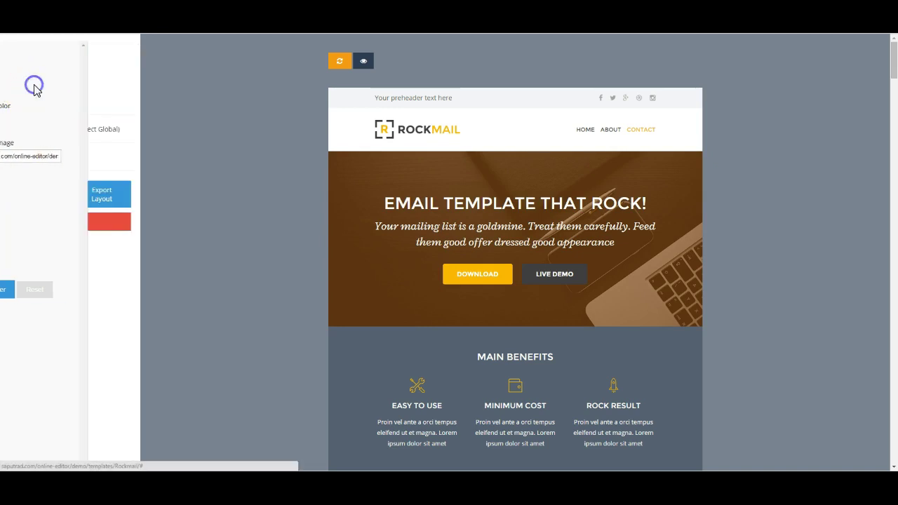
Set the background color of the hero's Download button to black, #000000
{"action": "left_click", "coordinate": [506, 280]}
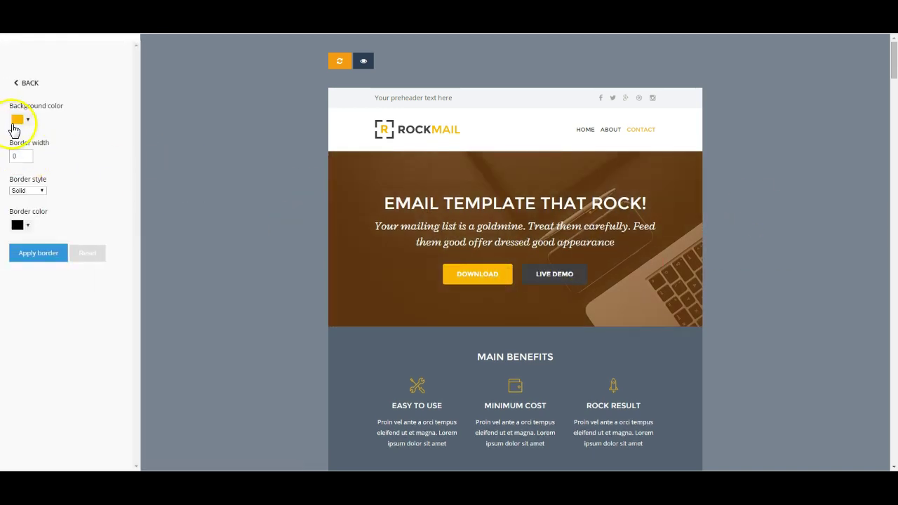
{"action": "left_click", "coordinate": [15, 129]}
{"action": "left_click_drag", "start_coordinate": [21, 175], "coordinate": [13, 200]}
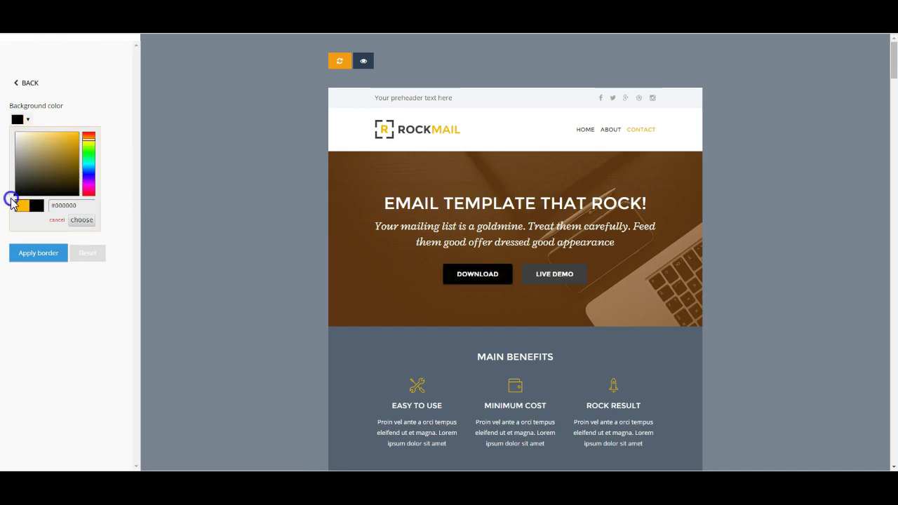
{"action": "left_click", "coordinate": [80, 221]}
{"action": "left_click", "coordinate": [26, 82]}
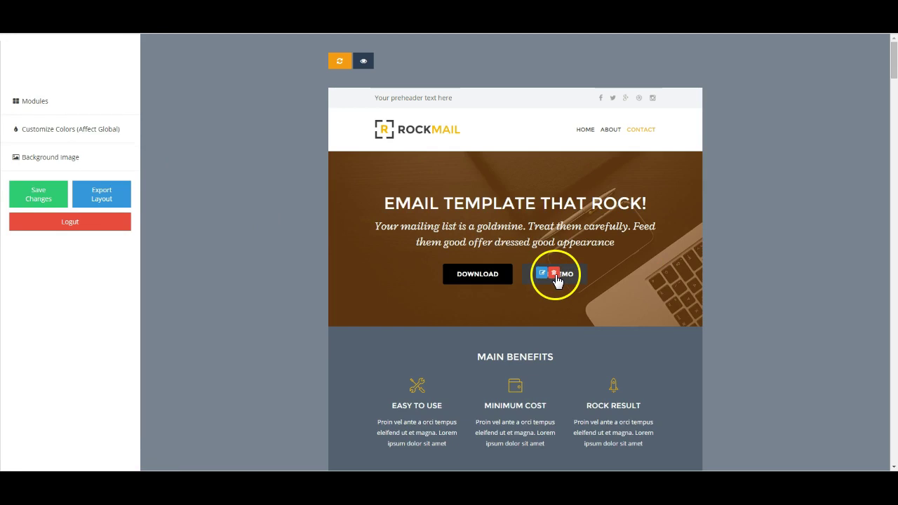
Delete the hero's Live Demo button and change the hero heading to "your own heading"
{"action": "left_click", "coordinate": [554, 273]}
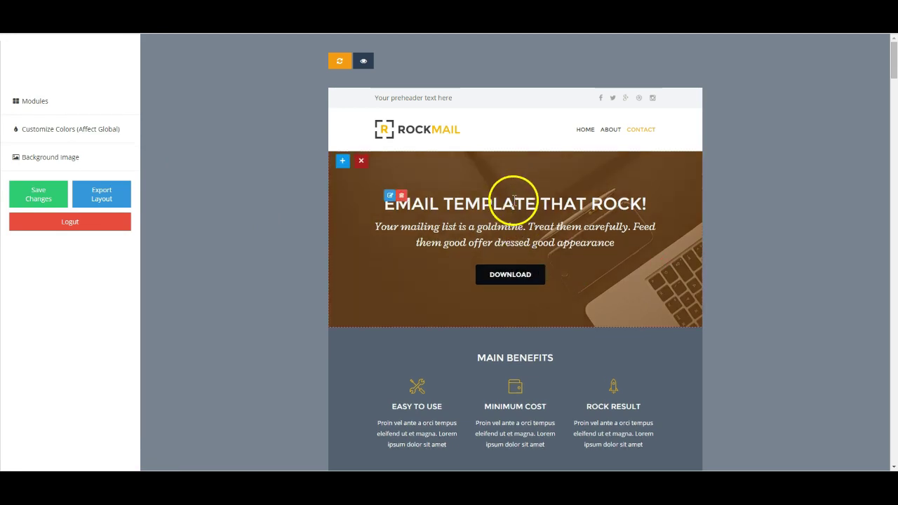
{"action": "left_click", "coordinate": [387, 195]}
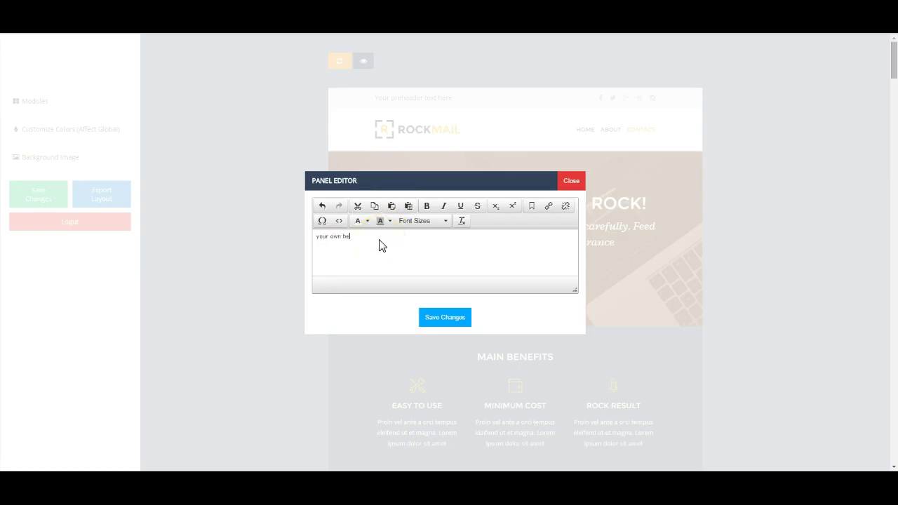
{"action": "left_click", "coordinate": [429, 316]}
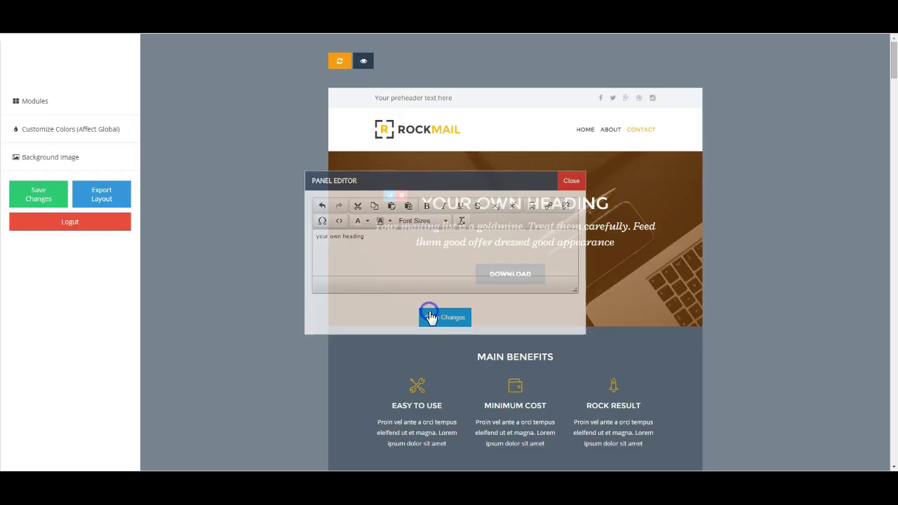
Move the Nice Quote section above the lime Increase Clicks section and its spacer strip
{"action": "scroll", "coordinate": [777, 115], "scroll_direction": "down", "scroll_amount": 6}
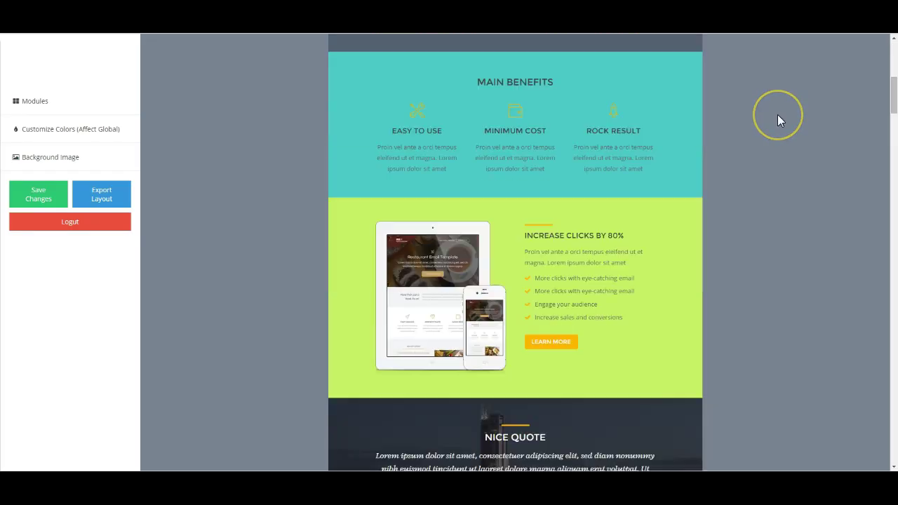
{"action": "scroll", "coordinate": [777, 114], "scroll_direction": "up", "scroll_amount": 1}
{"action": "scroll", "coordinate": [777, 115], "scroll_direction": "down", "scroll_amount": 2}
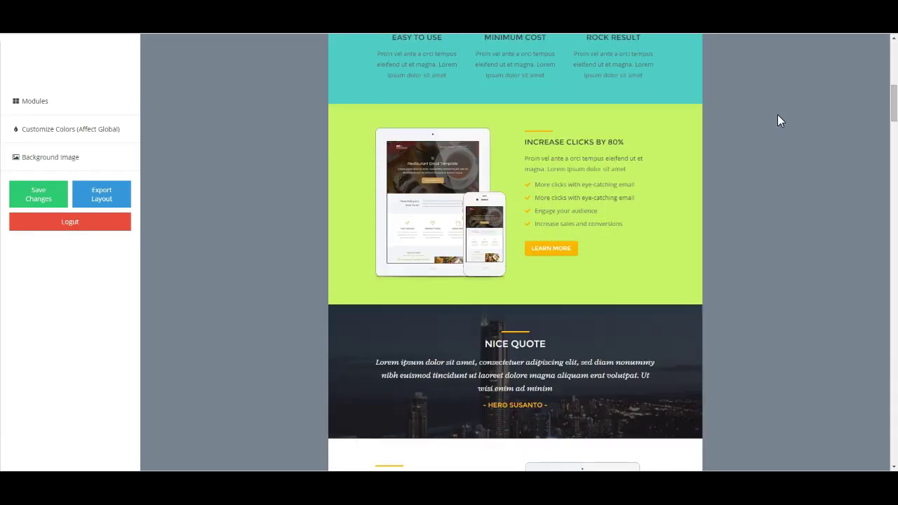
{"action": "left_click_drag", "start_coordinate": [688, 329], "coordinate": [691, 147]}
{"action": "scroll", "coordinate": [761, 118], "scroll_direction": "up", "scroll_amount": 1}
{"action": "left_click_drag", "start_coordinate": [695, 255], "coordinate": [699, 332]}
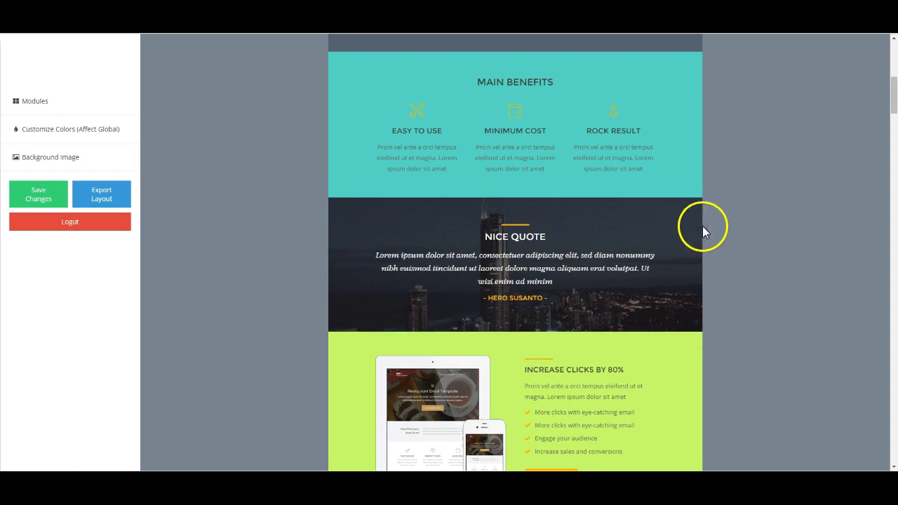
View the Nice Quote section's background and border settings and return to the main options
{"action": "left_click", "coordinate": [695, 223]}
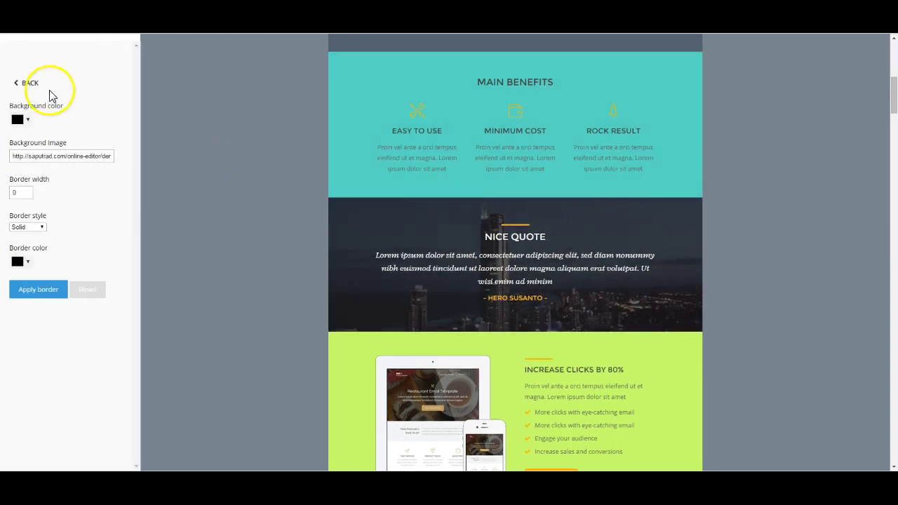
{"action": "left_click", "coordinate": [26, 83]}
{"action": "scroll", "coordinate": [768, 168], "scroll_direction": "up", "scroll_amount": 1}
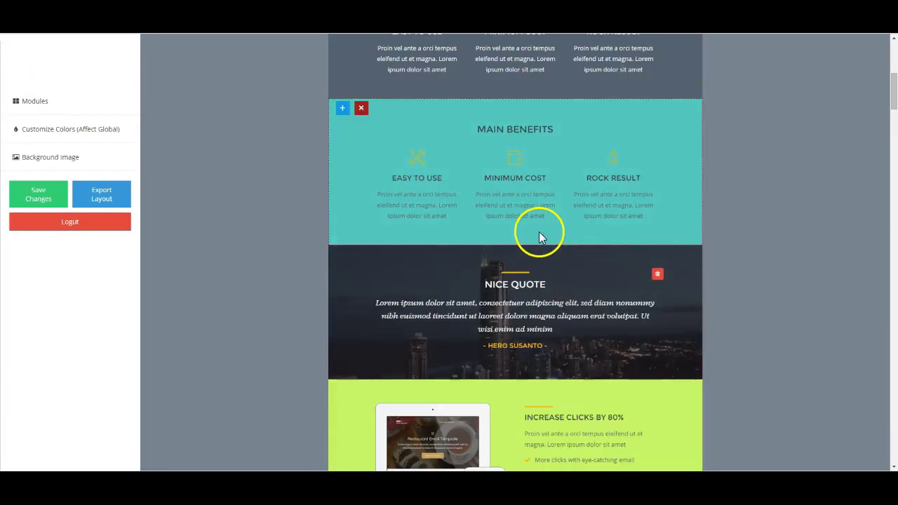
Replace the Nice Quote section's background image with the wind turbine picture using its copied URL
{"action": "left_click", "coordinate": [683, 345]}
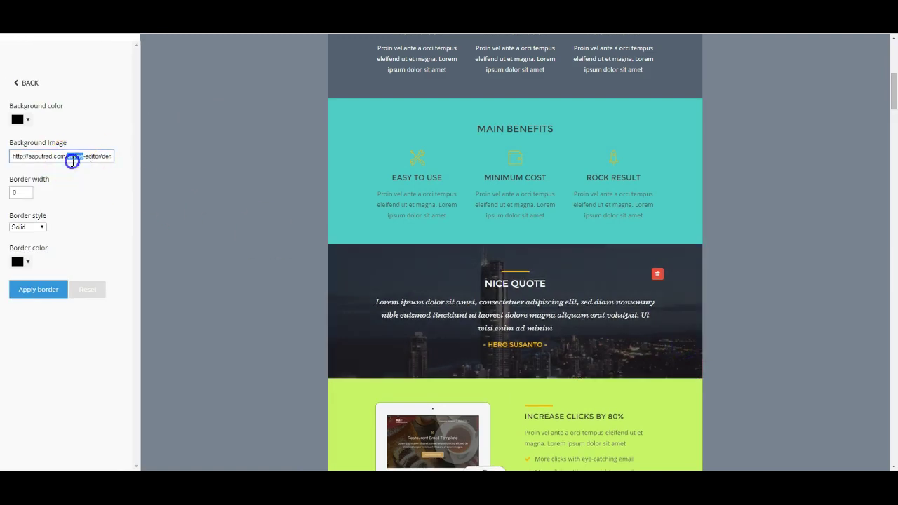
{"action": "key", "text": "ctrl+v"}
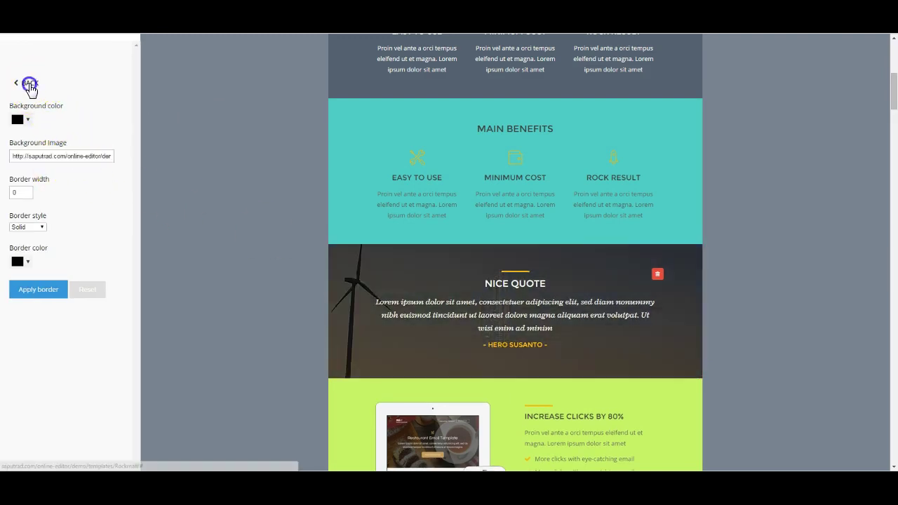
{"action": "left_click", "coordinate": [28, 82]}
Change the Nice Quote section's background color to red
{"action": "left_click", "coordinate": [617, 270]}
{"action": "left_click", "coordinate": [18, 121]}
{"action": "double_click", "coordinate": [66, 207]}
{"action": "type", "text": "c44d58"}
{"action": "left_click", "coordinate": [81, 220]}
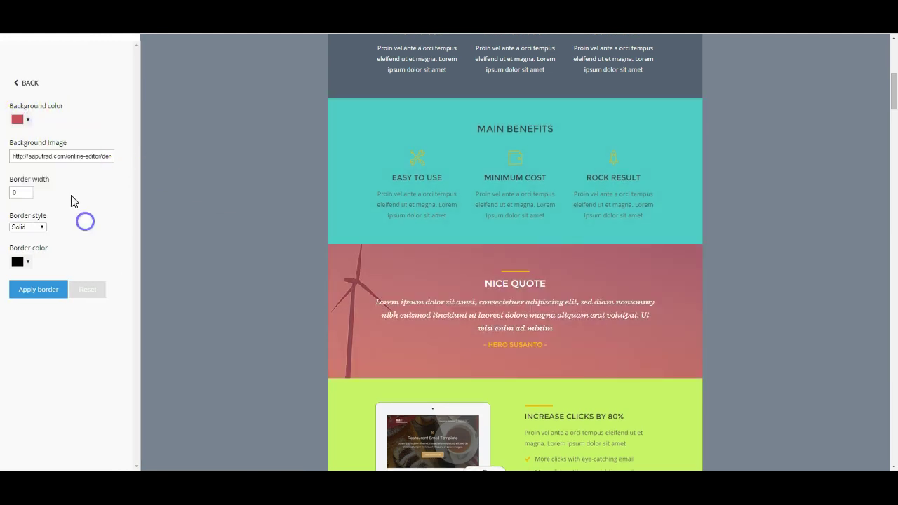
{"action": "left_click", "coordinate": [27, 84]}
Duplicate the Nice Quote section and move one copy above the teal Main Benefits section
{"action": "scroll", "coordinate": [353, 326], "scroll_direction": "up", "scroll_amount": 1}
{"action": "left_click", "coordinate": [353, 326]}
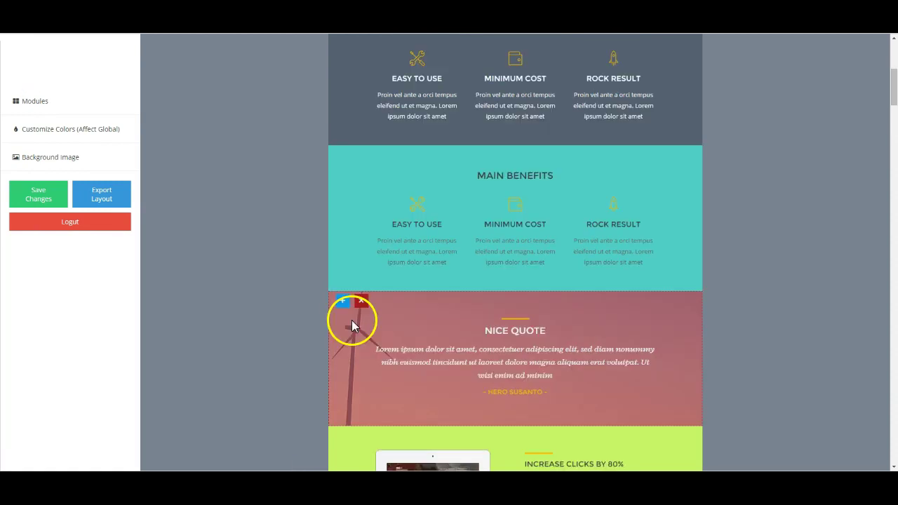
{"action": "left_click", "coordinate": [342, 301]}
{"action": "left_click_drag", "start_coordinate": [683, 367], "coordinate": [687, 171]}
{"action": "scroll", "coordinate": [760, 196], "scroll_direction": "up", "scroll_amount": 2}
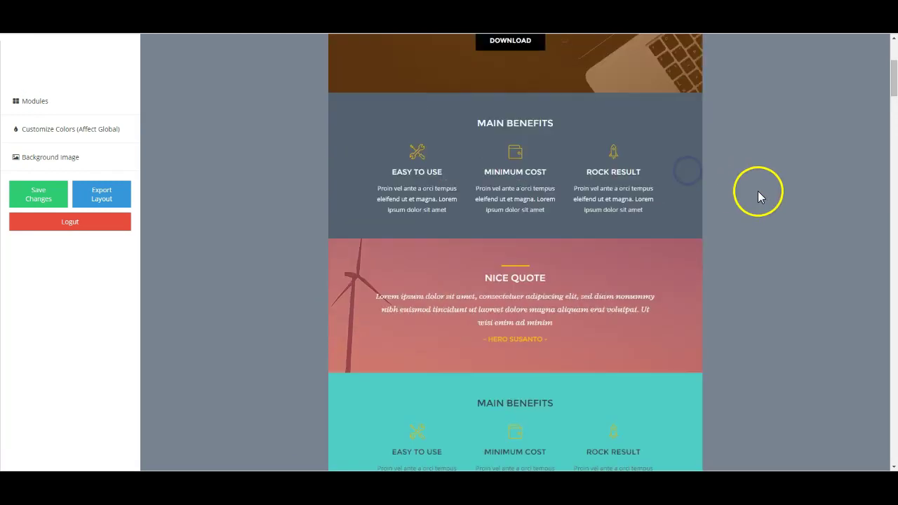
Set the background image of the upper Nice Quote section to bg-image-4.png
{"action": "left_click", "coordinate": [694, 276]}
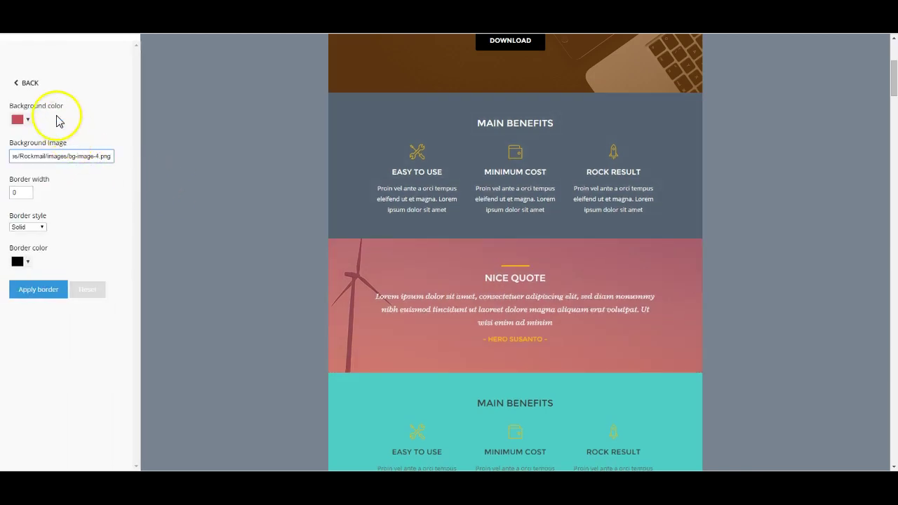
{"action": "left_click", "coordinate": [31, 83]}
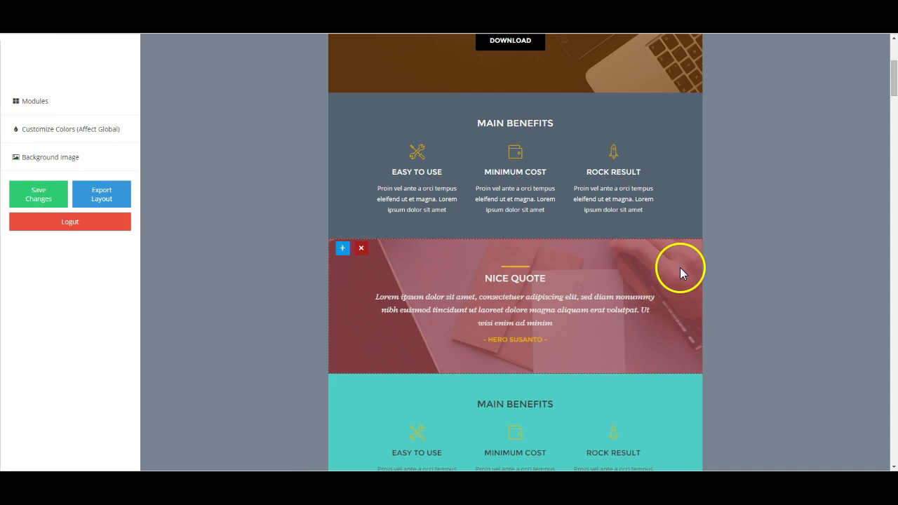
Delete the icons above Rock Result, Minimum Cost and Easy To Use in the teal Main Benefits section
{"action": "scroll", "coordinate": [680, 267], "scroll_direction": "down", "scroll_amount": 2}
{"action": "mouse_move", "coordinate": [617, 338]}
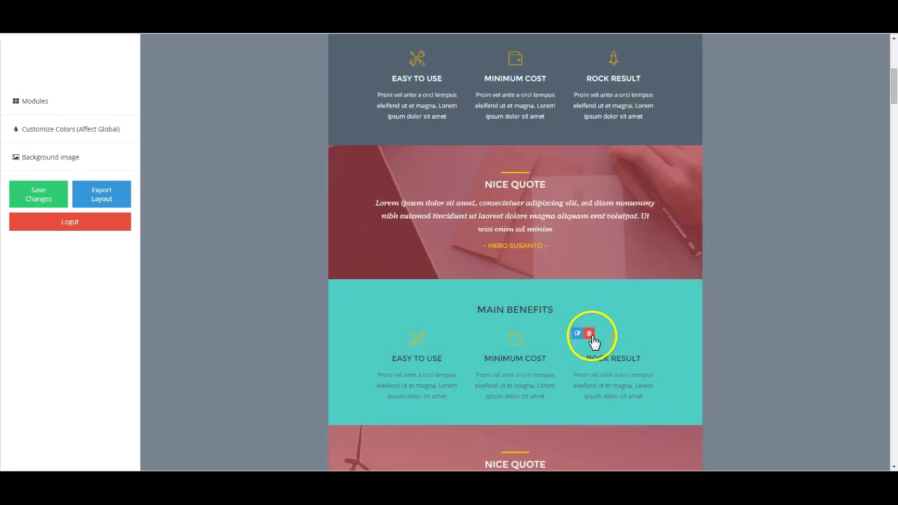
{"action": "left_click", "coordinate": [591, 335]}
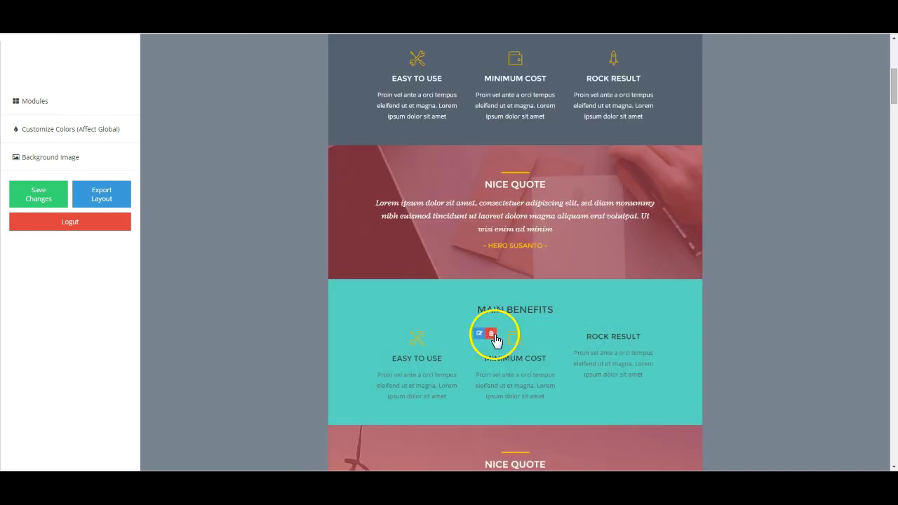
{"action": "left_click", "coordinate": [491, 334]}
{"action": "left_click", "coordinate": [391, 335]}
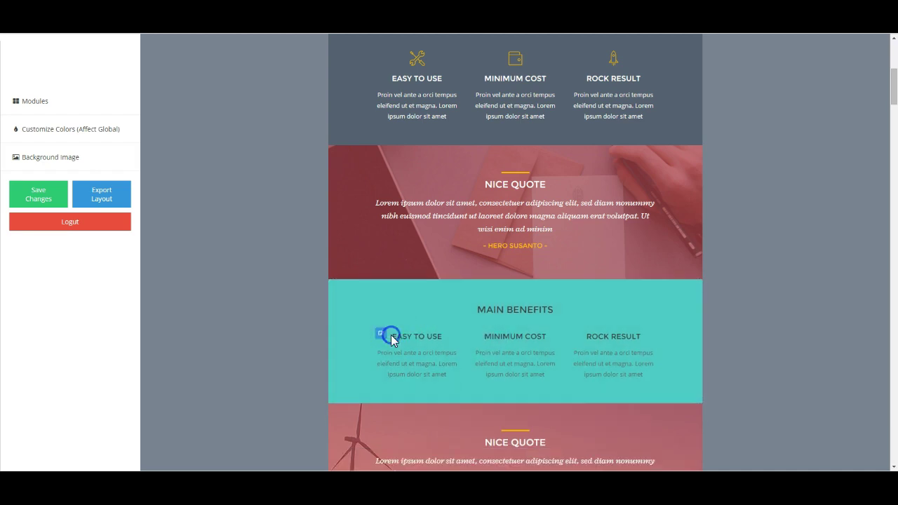
{"action": "mouse_move", "coordinate": [504, 368]}
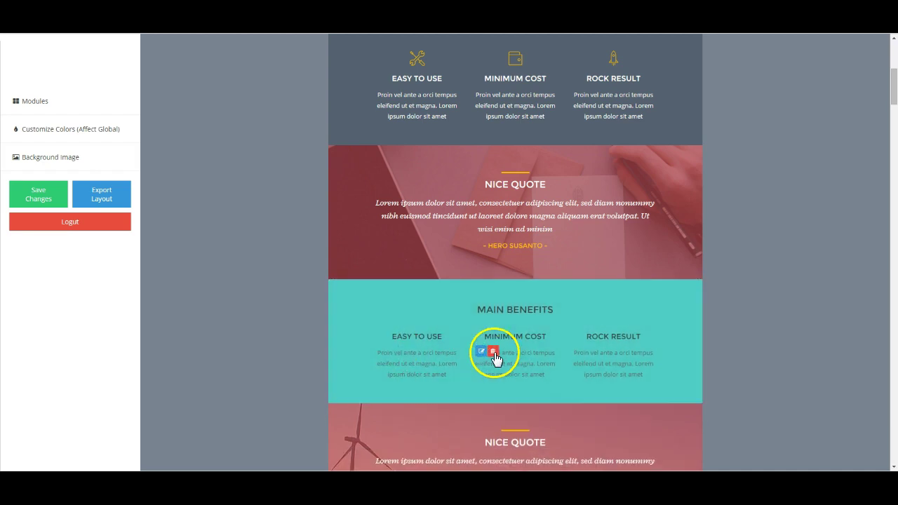
Replace the device image in the lime Increase Clicks section with img-180-180-1.png and set its description to "your alt text"
{"action": "scroll", "coordinate": [442, 322], "scroll_direction": "down", "scroll_amount": 4}
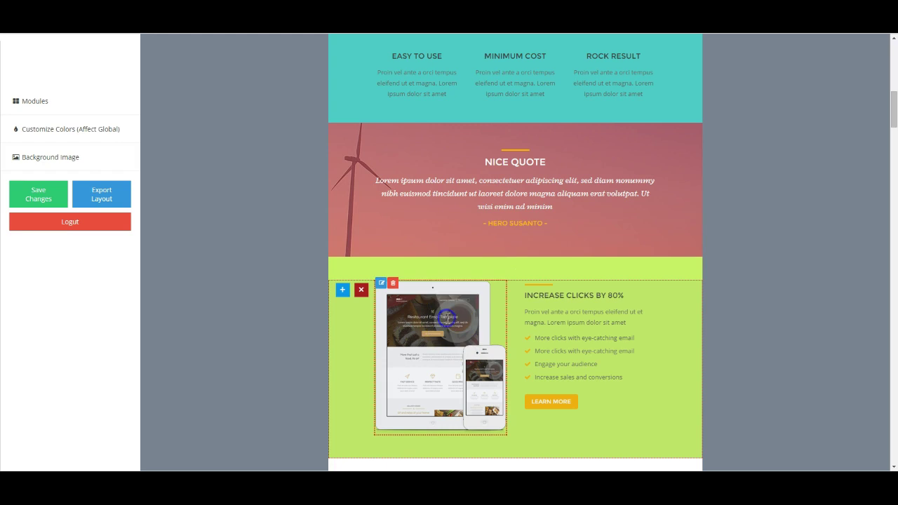
{"action": "left_click", "coordinate": [381, 282]}
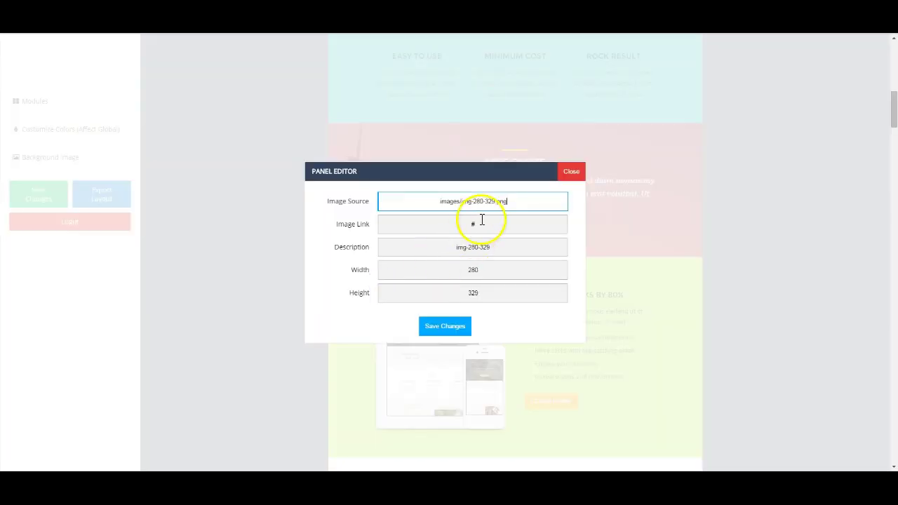
{"action": "key", "text": "ctrl+v"}
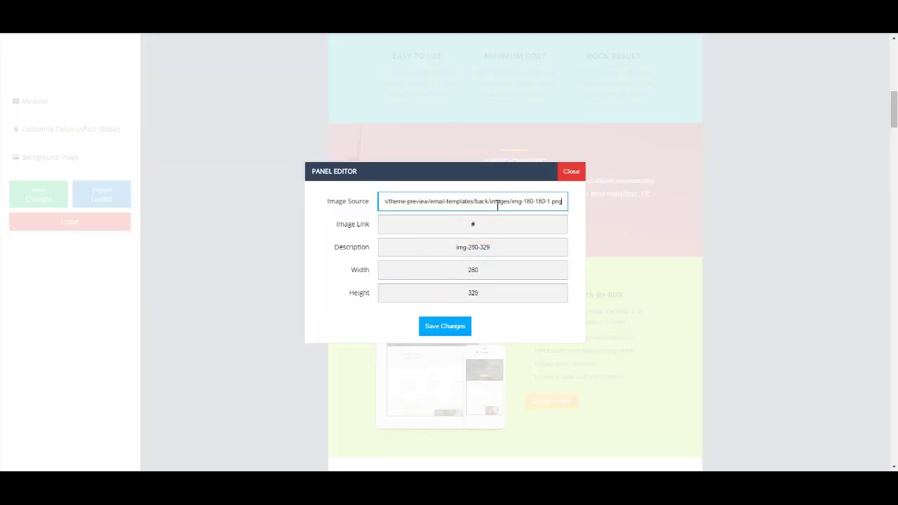
{"action": "left_click", "coordinate": [488, 225]}
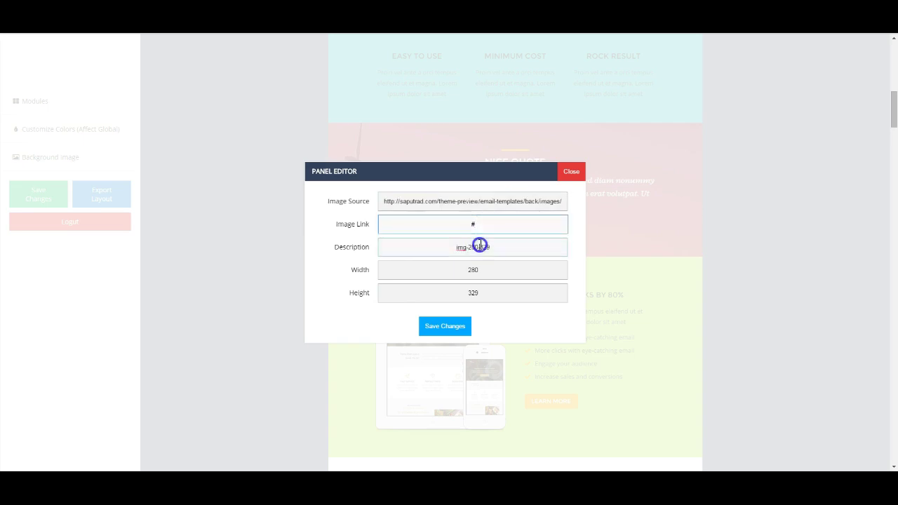
{"action": "left_click", "coordinate": [458, 246]}
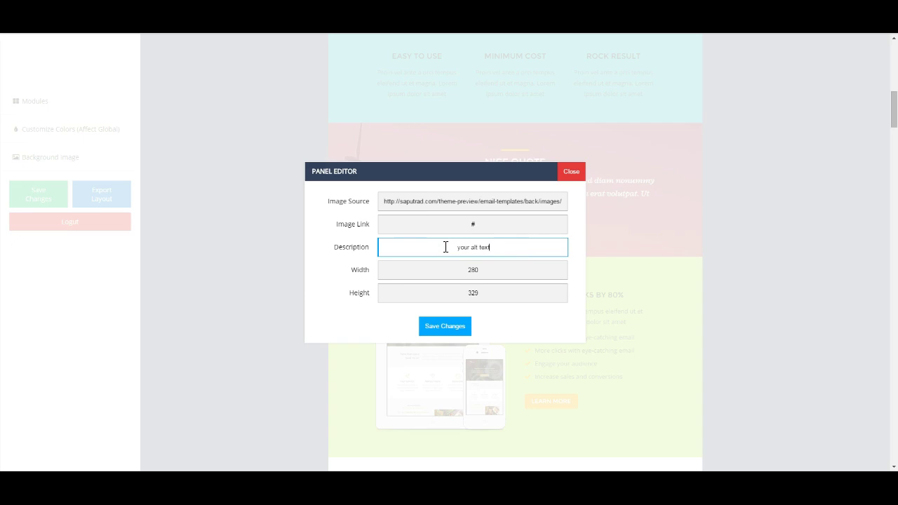
{"action": "left_click", "coordinate": [481, 274]}
{"action": "left_click", "coordinate": [486, 291]}
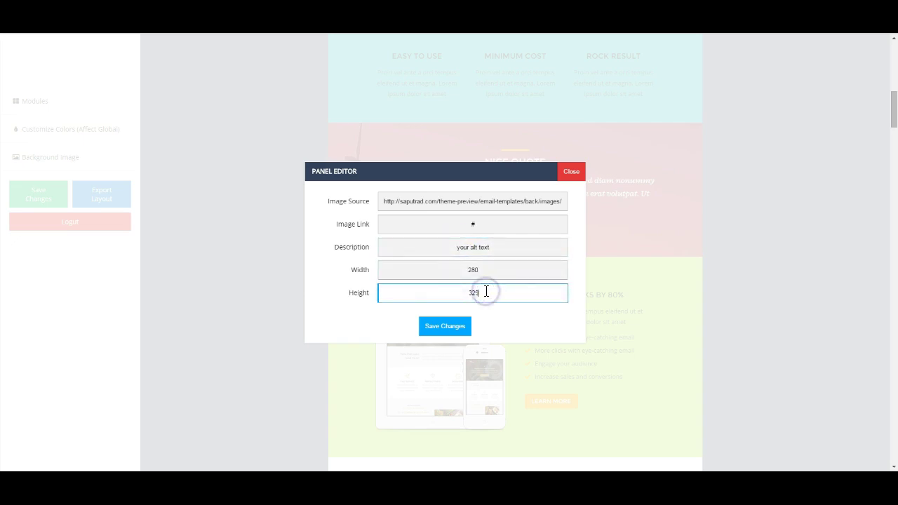
{"action": "left_click", "coordinate": [465, 325]}
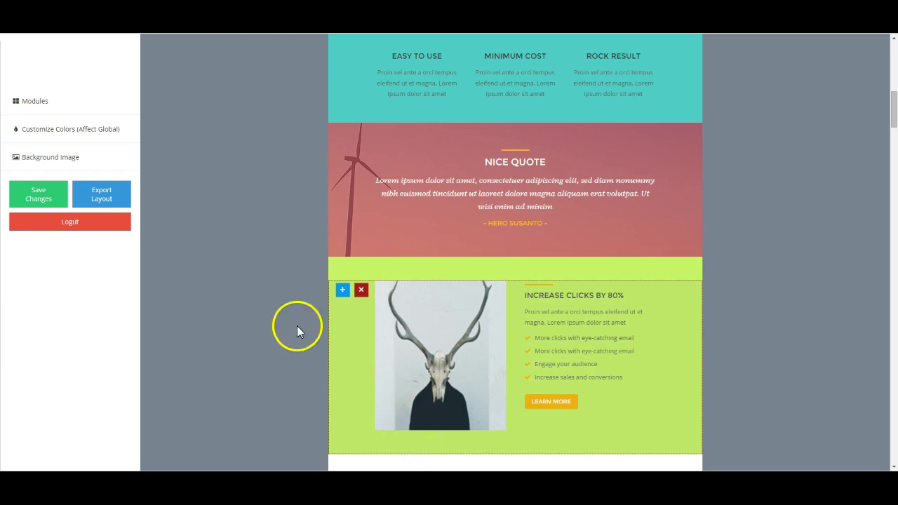
Save the template changes and export the finished layout
{"action": "scroll", "coordinate": [761, 208], "scroll_direction": "up", "scroll_amount": 2}
{"action": "scroll", "coordinate": [761, 209], "scroll_direction": "down", "scroll_amount": 4}
{"action": "scroll", "coordinate": [761, 209], "scroll_direction": "up", "scroll_amount": 8}
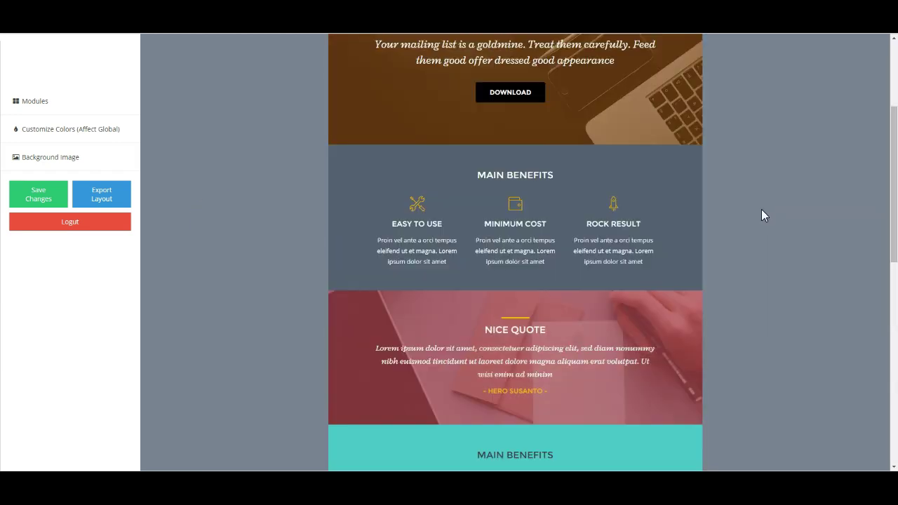
{"action": "scroll", "coordinate": [760, 209], "scroll_direction": "up", "scroll_amount": 3}
{"action": "left_click", "coordinate": [453, 255]}
{"action": "left_click", "coordinate": [35, 200]}
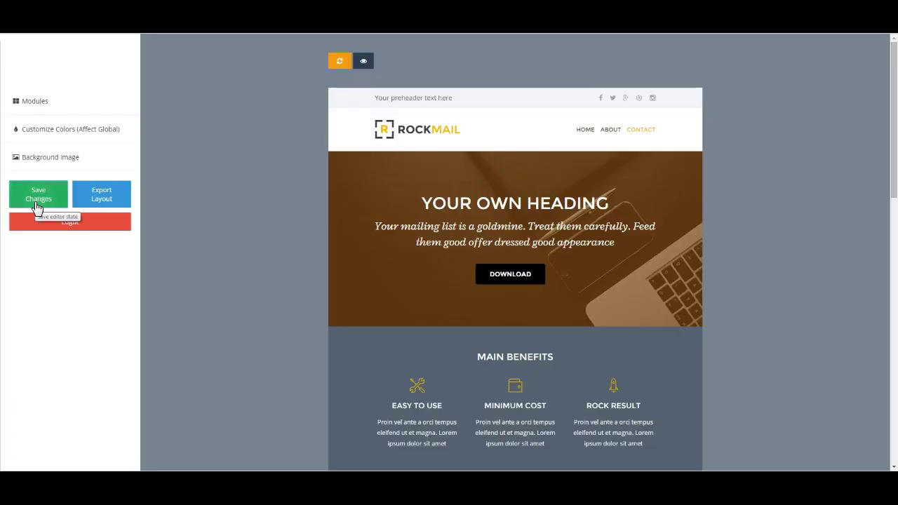
{"action": "left_click", "coordinate": [100, 192]}
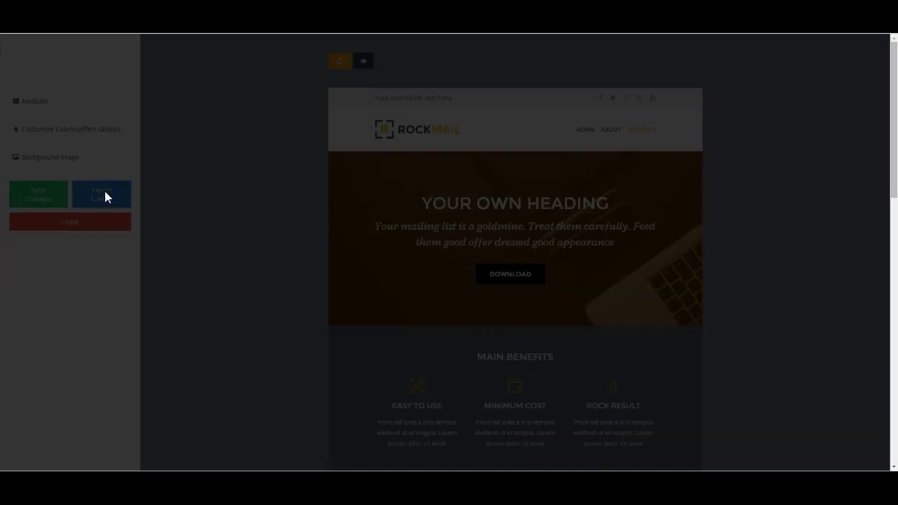
{"action": "left_click", "coordinate": [429, 266]}
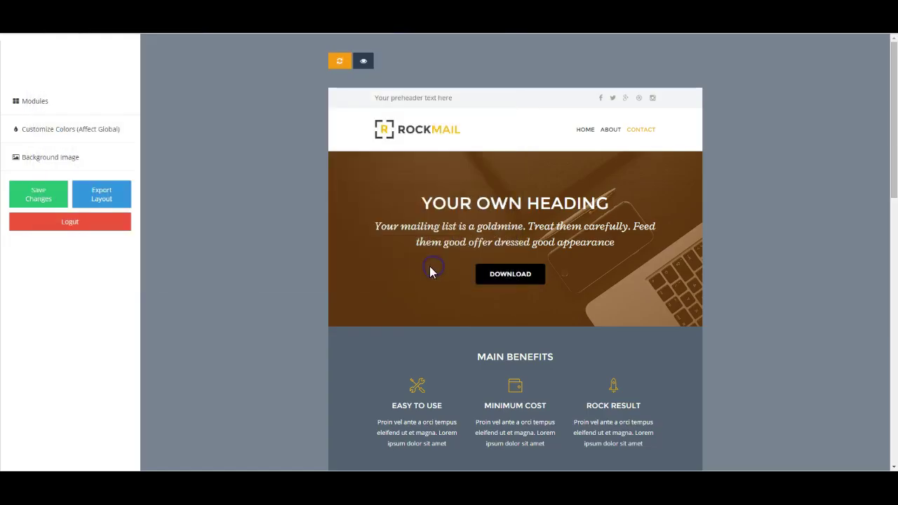